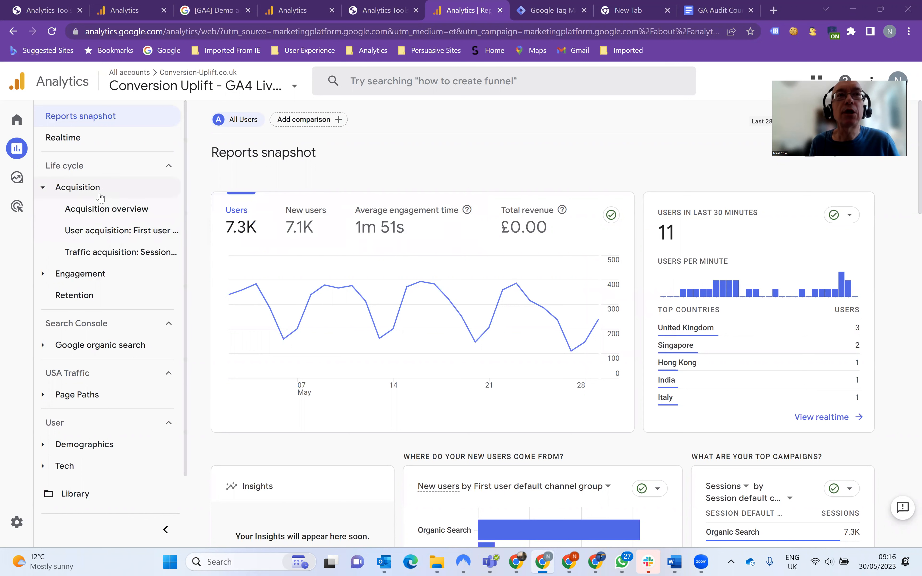
# Open the suggested custom insights from the Insights & recommendations section of the Home page
pyautogui.moveTo(24, 134)
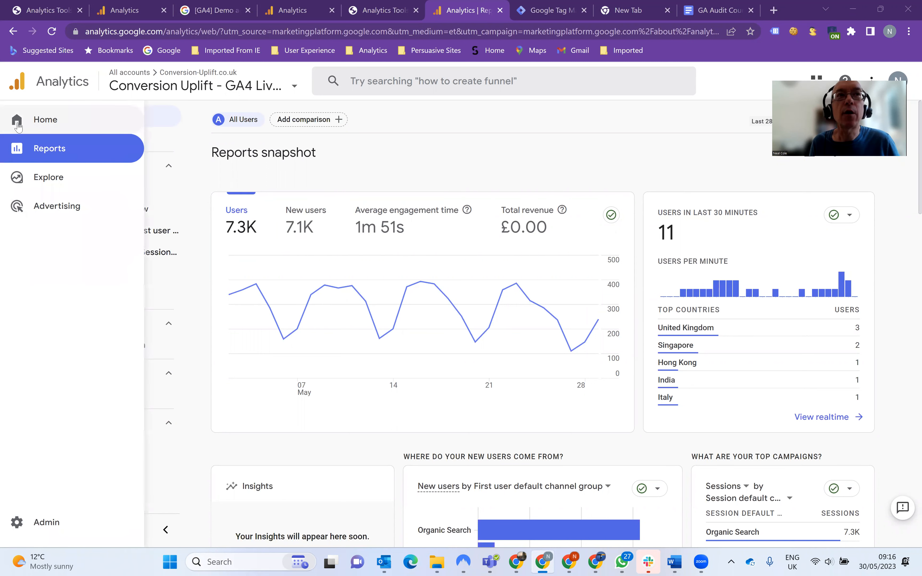
pyautogui.click(17, 121)
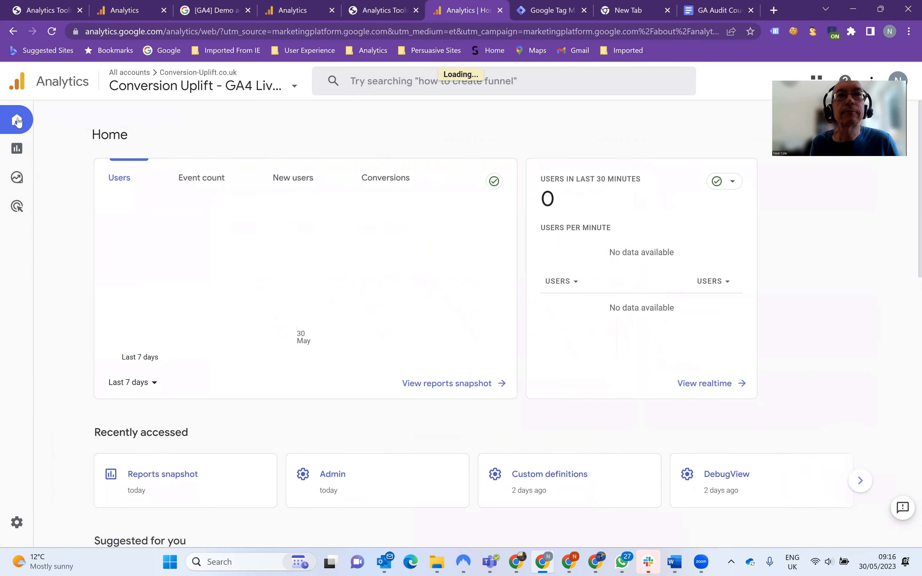
pyautogui.moveTo(407, 313)
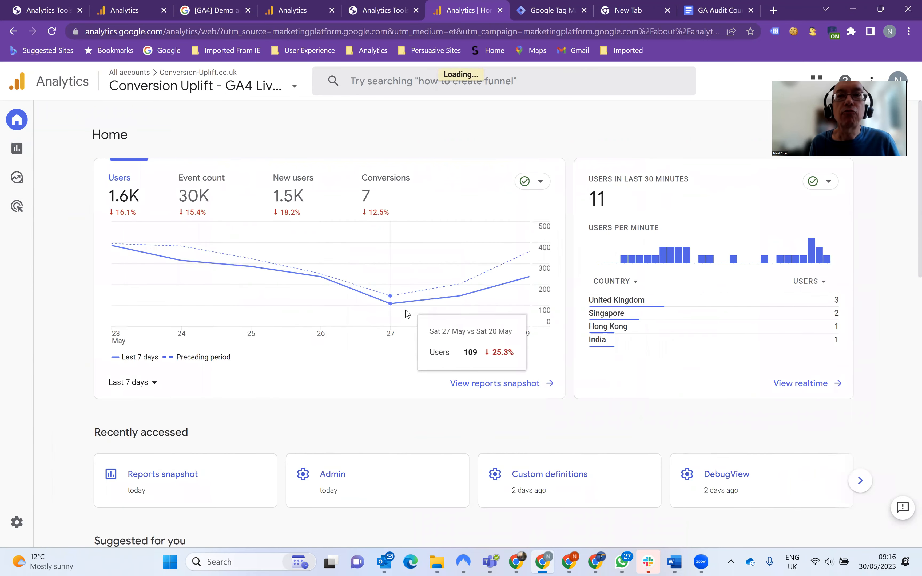
pyautogui.scroll(-1, 407, 313)
pyautogui.scroll(-8, 407, 313)
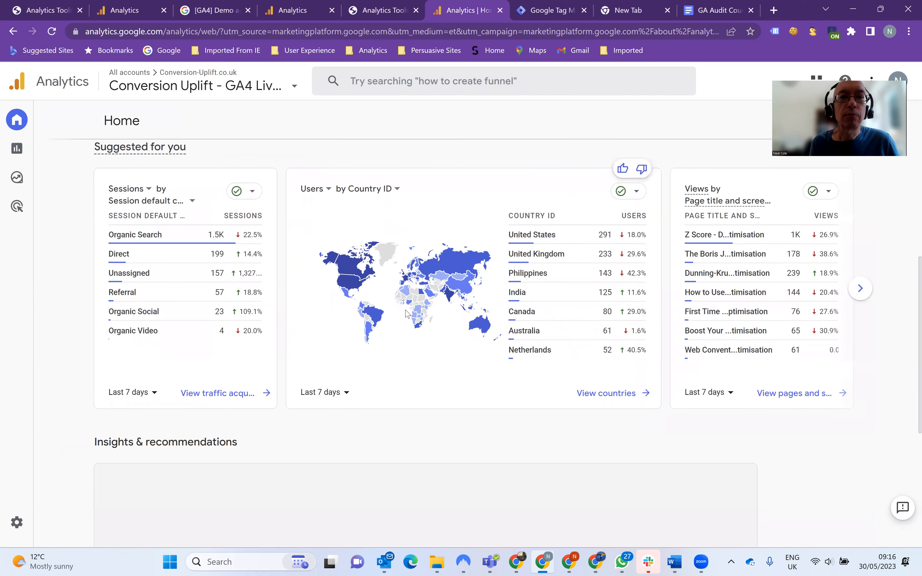
pyautogui.scroll(-7, 407, 313)
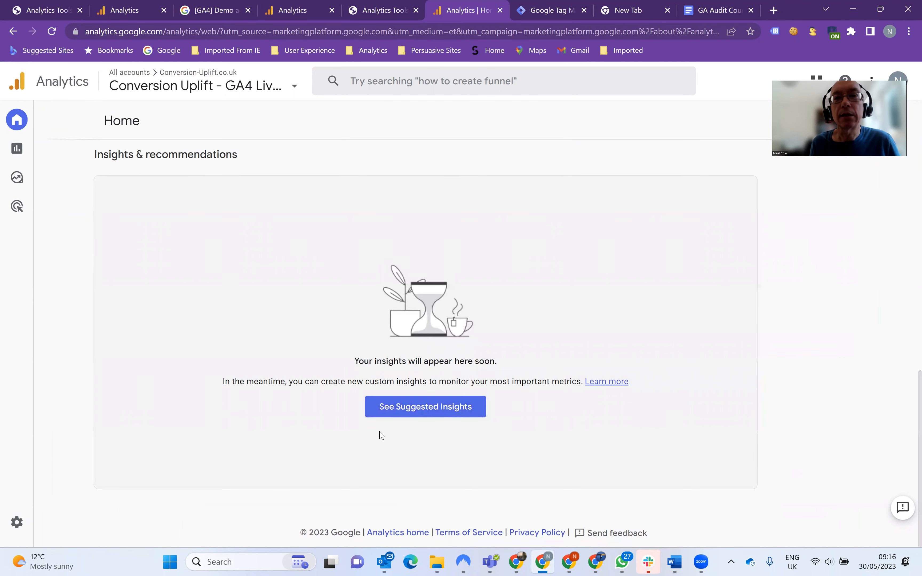
pyautogui.click(438, 411)
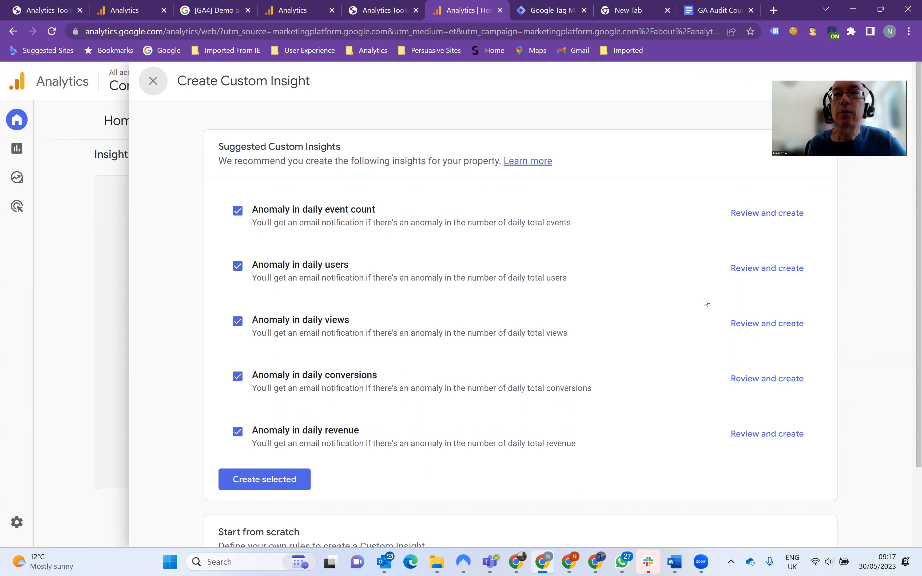
# Open the suggested "Anomaly in daily users" insight for review and keep its evaluation frequency at Daily
pyautogui.click(772, 268)
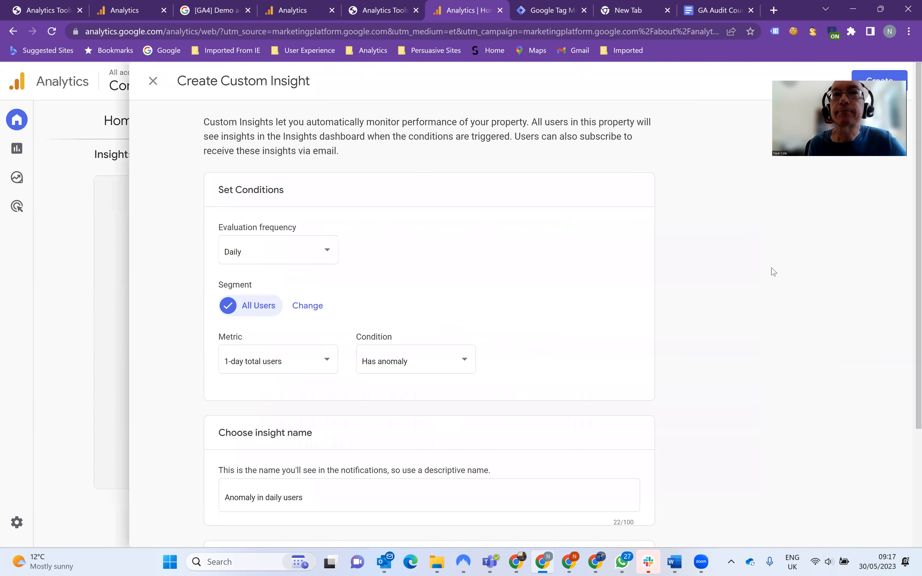
pyautogui.click(327, 257)
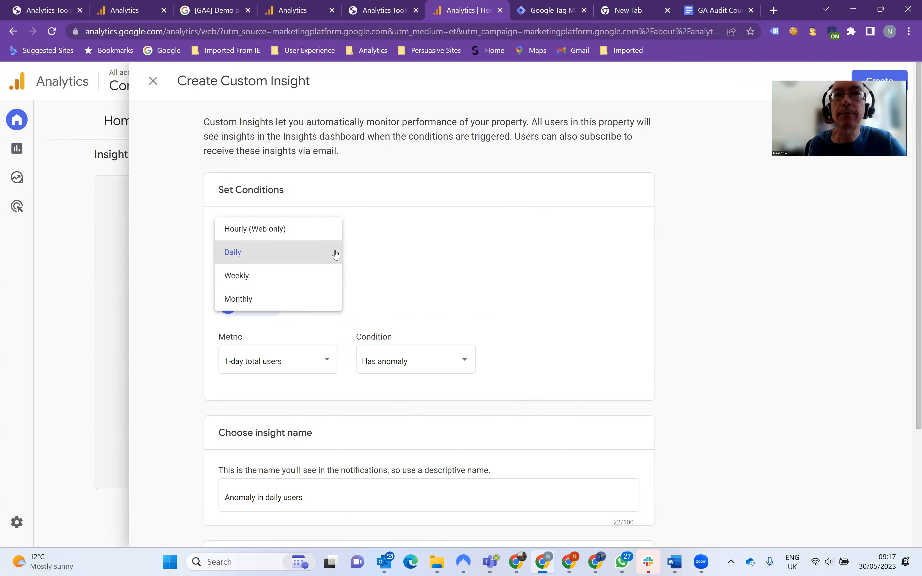
pyautogui.click(361, 251)
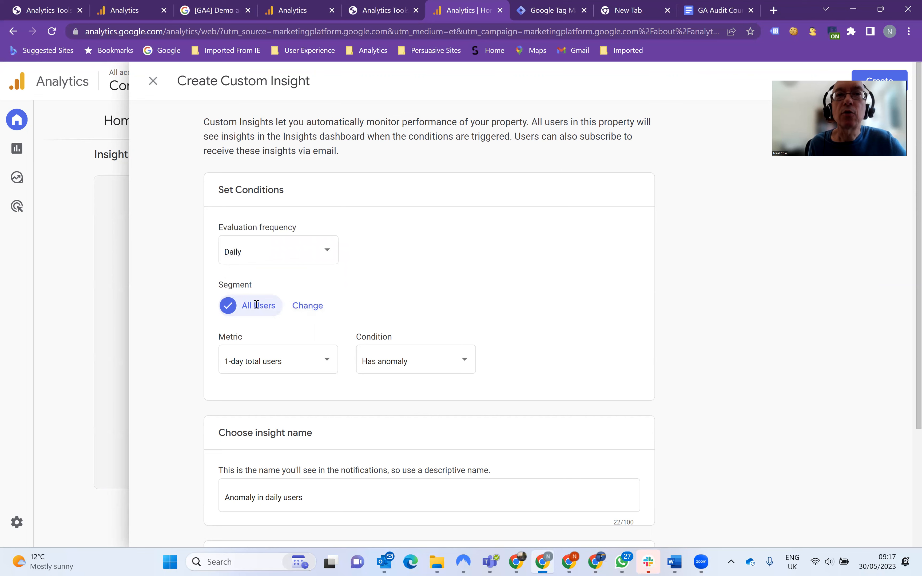
# Open the insight's segment for changing and examine the dimensions available for its condition
pyautogui.click(304, 309)
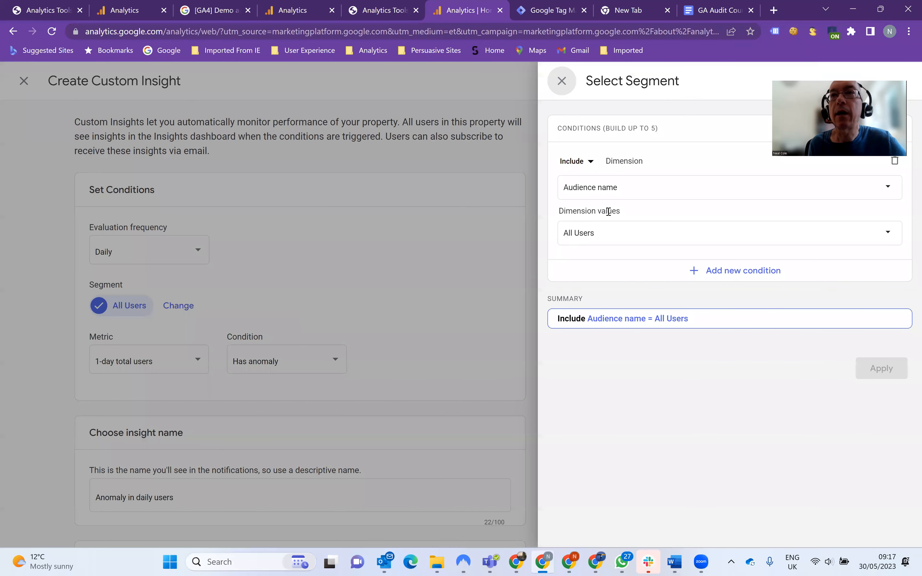
pyautogui.click(628, 191)
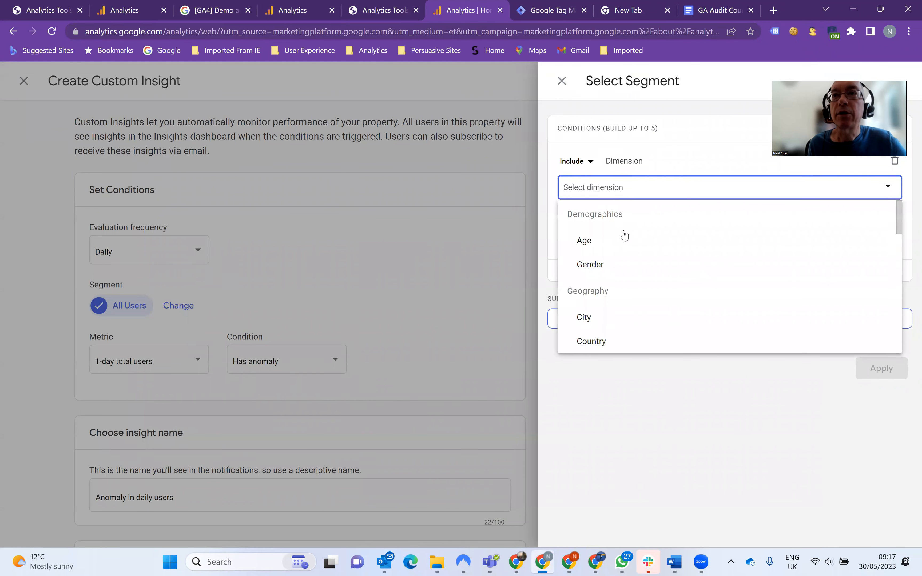
pyautogui.scroll(-2, 618, 264)
pyautogui.scroll(-2, 618, 266)
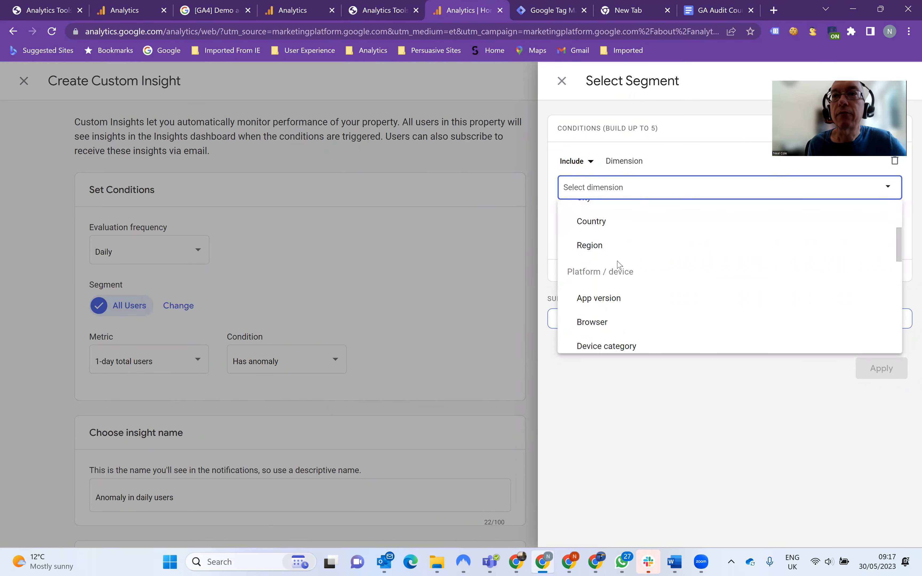
pyautogui.scroll(-8, 618, 266)
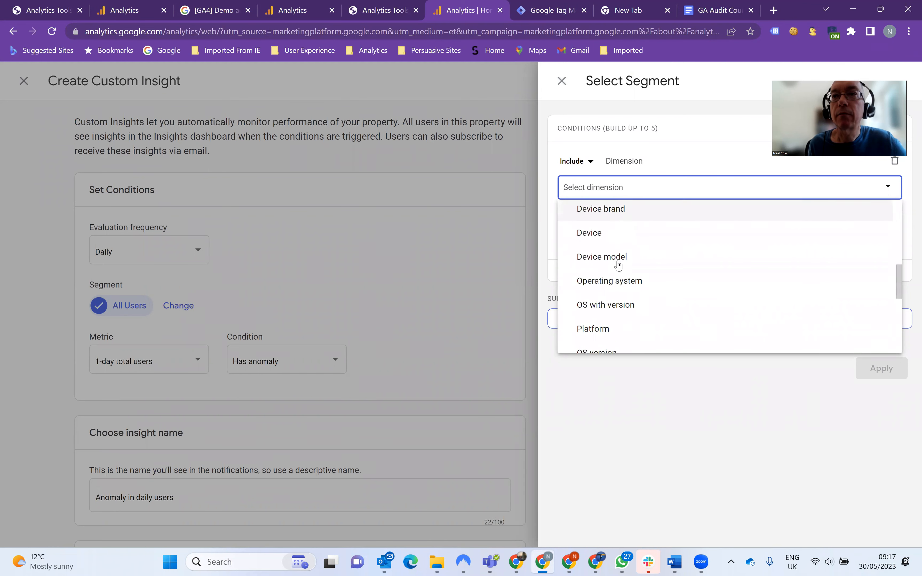
pyautogui.scroll(-5, 618, 265)
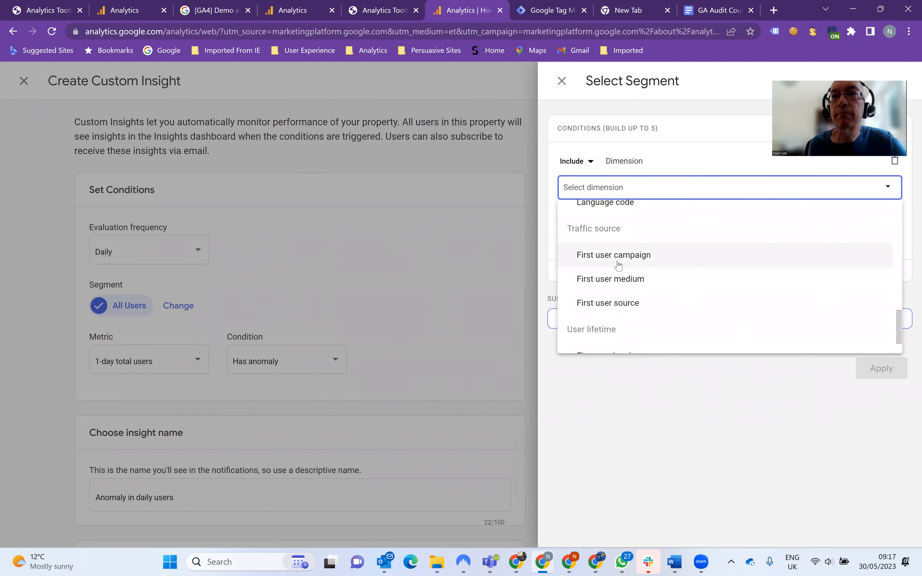
pyautogui.scroll(12, 618, 266)
pyautogui.scroll(5, 618, 265)
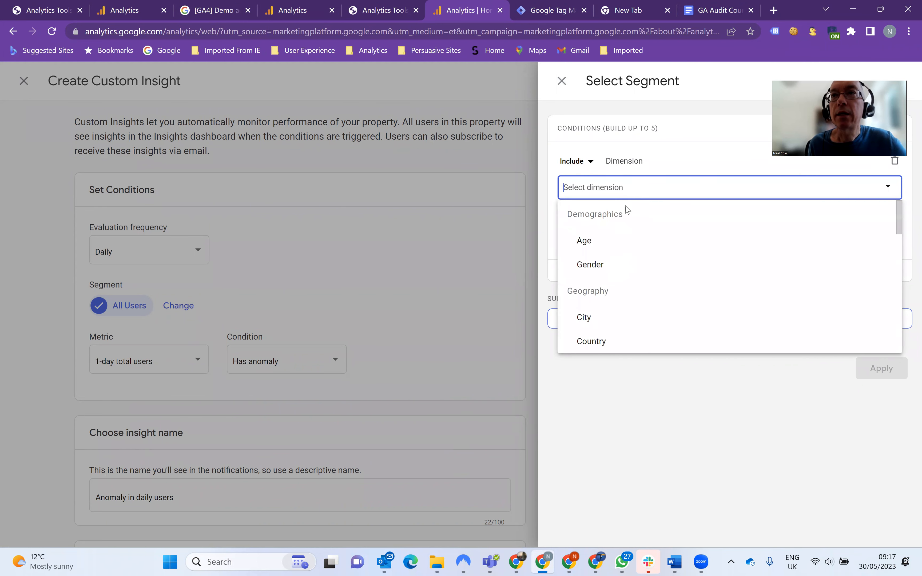
pyautogui.click(669, 170)
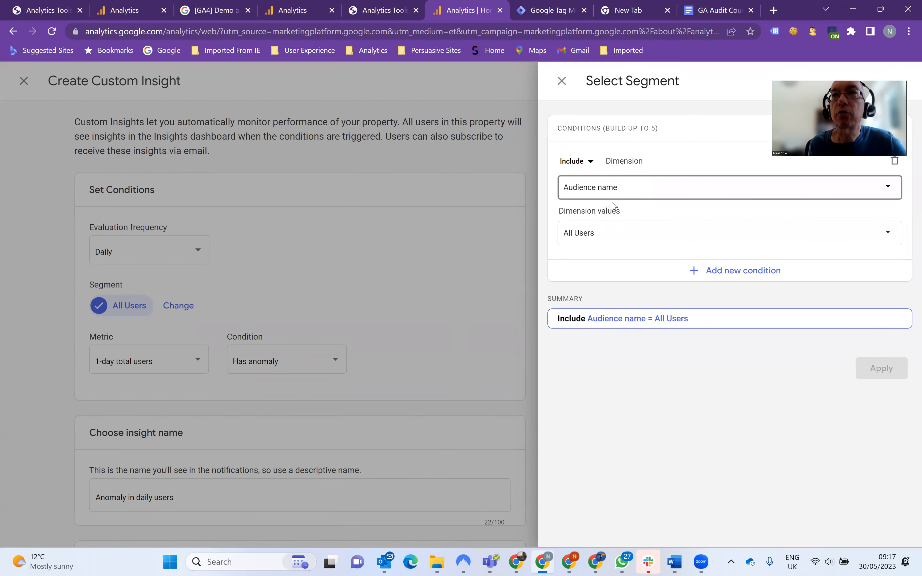
# Add the "New LinkedIn Visitors to GA Blogs" audience to the segment alongside All Users and apply the segment
pyautogui.click(610, 233)
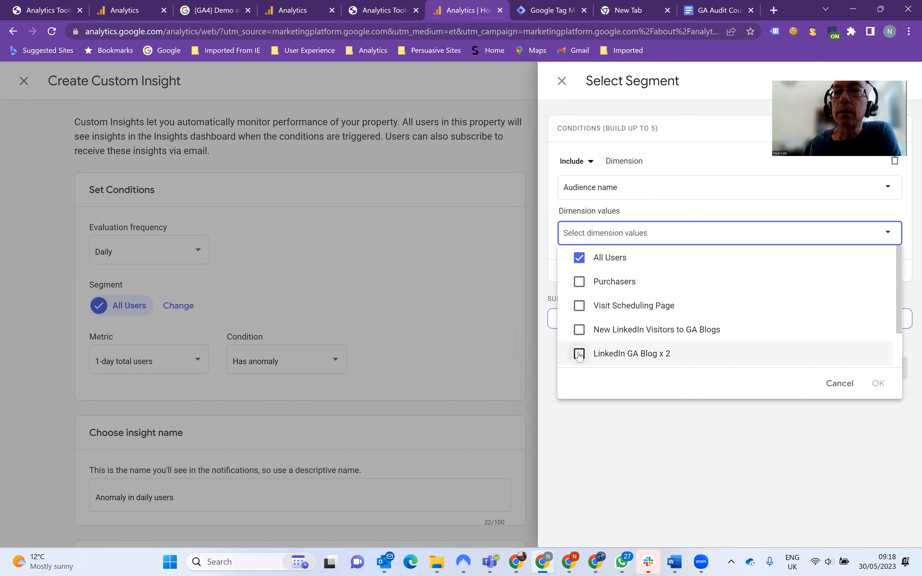
pyautogui.click(579, 330)
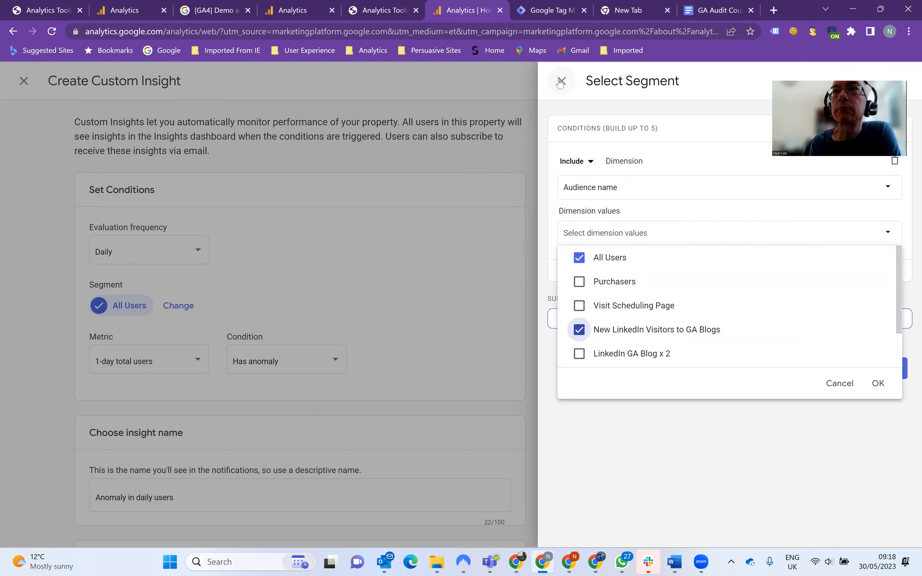
pyautogui.click(878, 383)
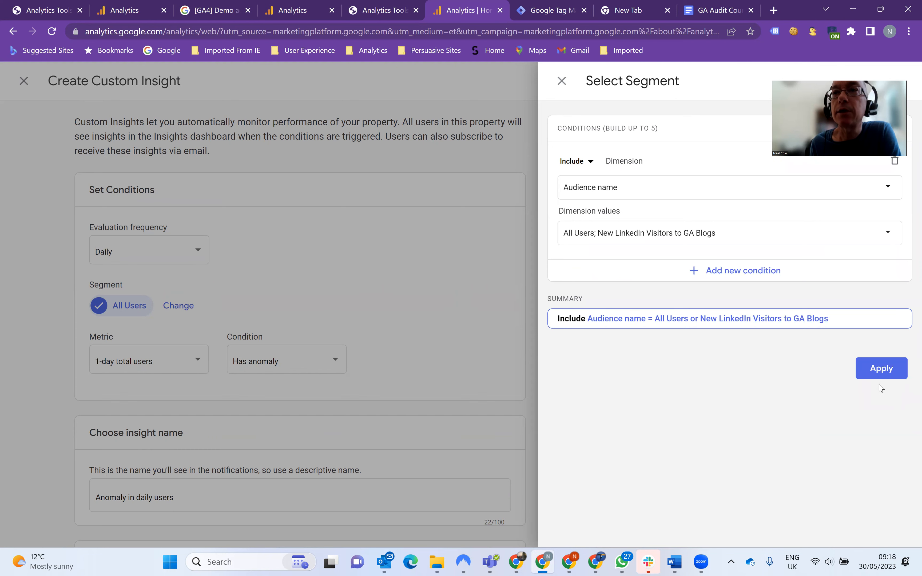
pyautogui.click(879, 378)
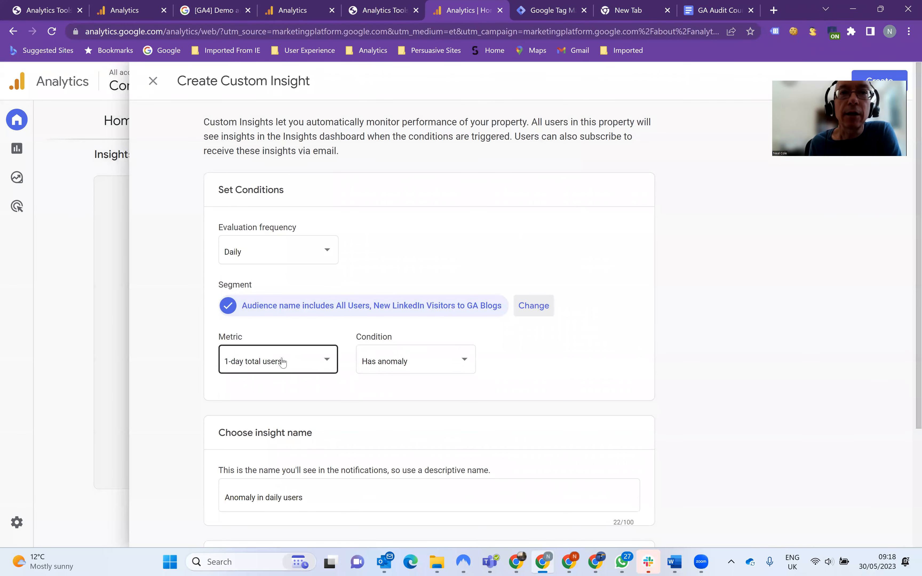
# Set the insight's metric to Page views
pyautogui.click(299, 363)
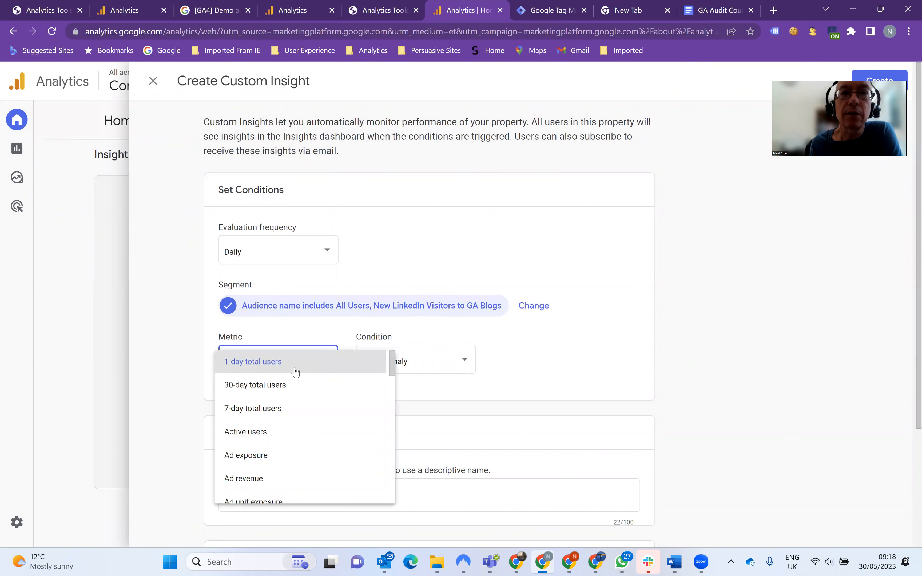
pyautogui.scroll(-1, 292, 386)
pyautogui.scroll(-1, 291, 389)
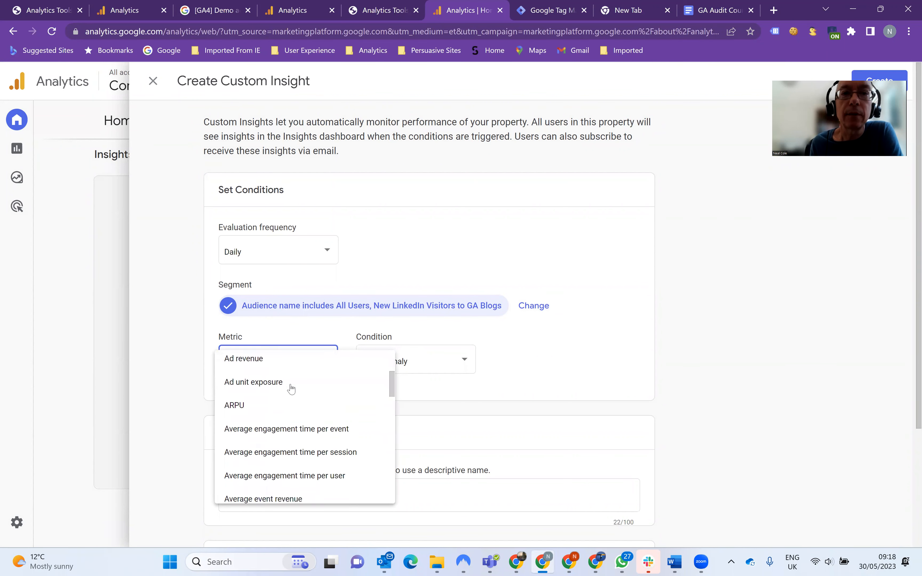
pyautogui.scroll(-2, 292, 389)
pyautogui.scroll(-3, 292, 388)
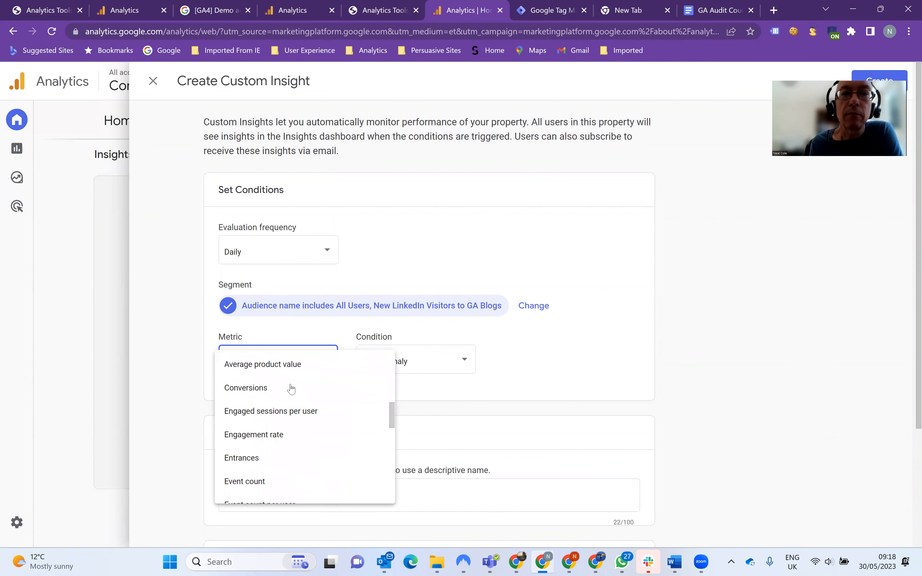
pyautogui.scroll(-2, 292, 388)
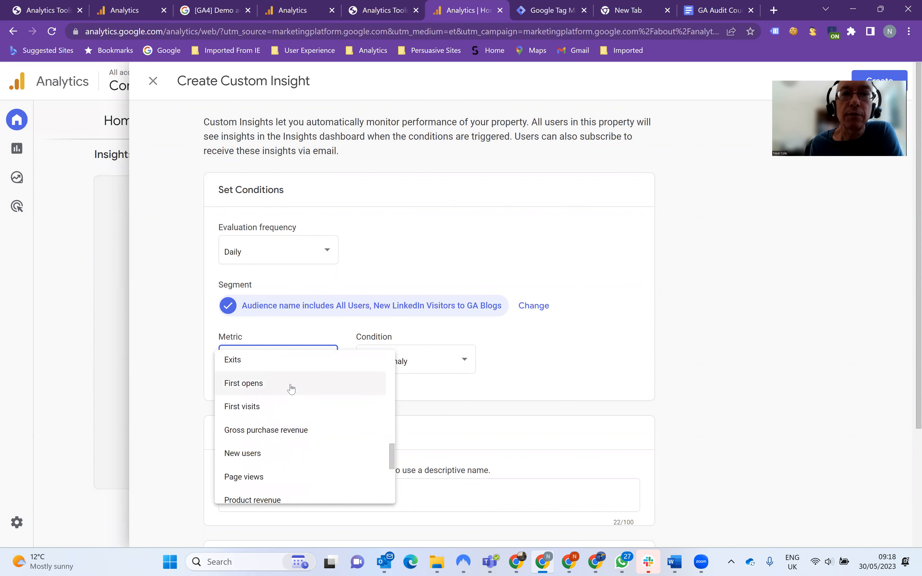
pyautogui.scroll(-1, 292, 389)
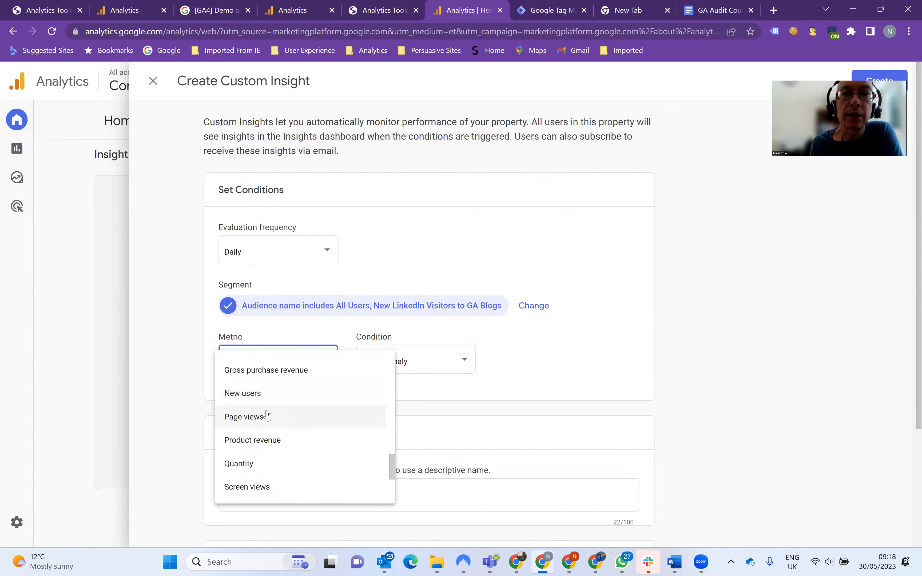
pyautogui.click(262, 419)
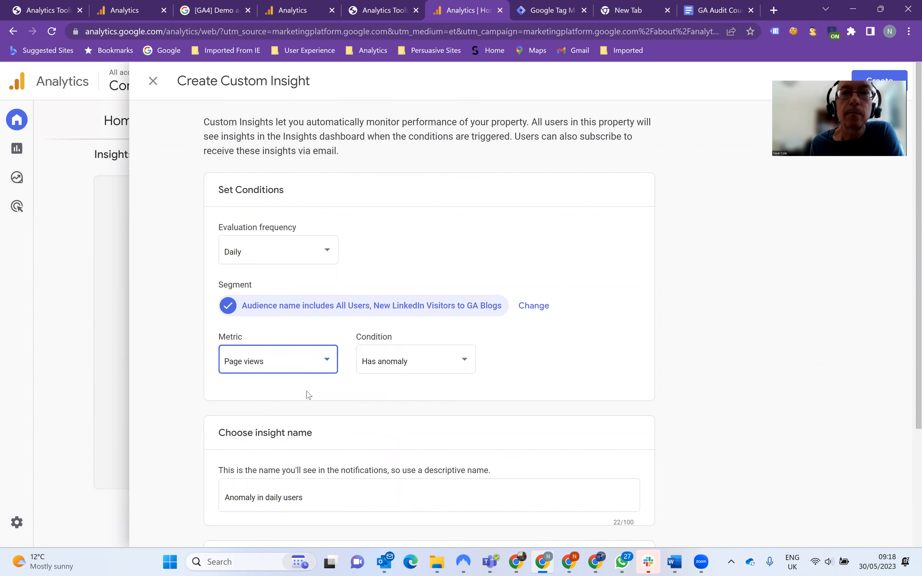
# Set the condition to "% decrease more than" with a value of 50% and Yesterday as the comparison period
pyautogui.click(447, 364)
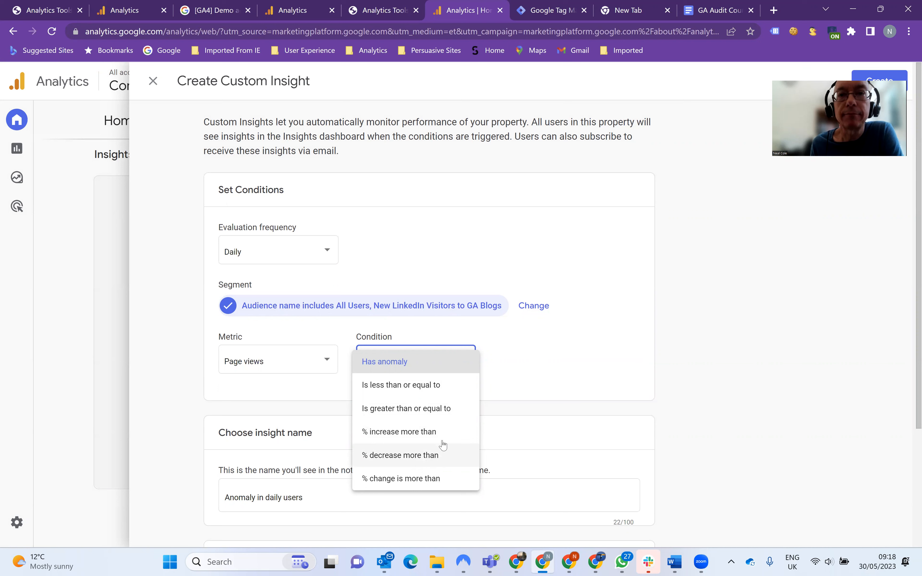
pyautogui.click(407, 460)
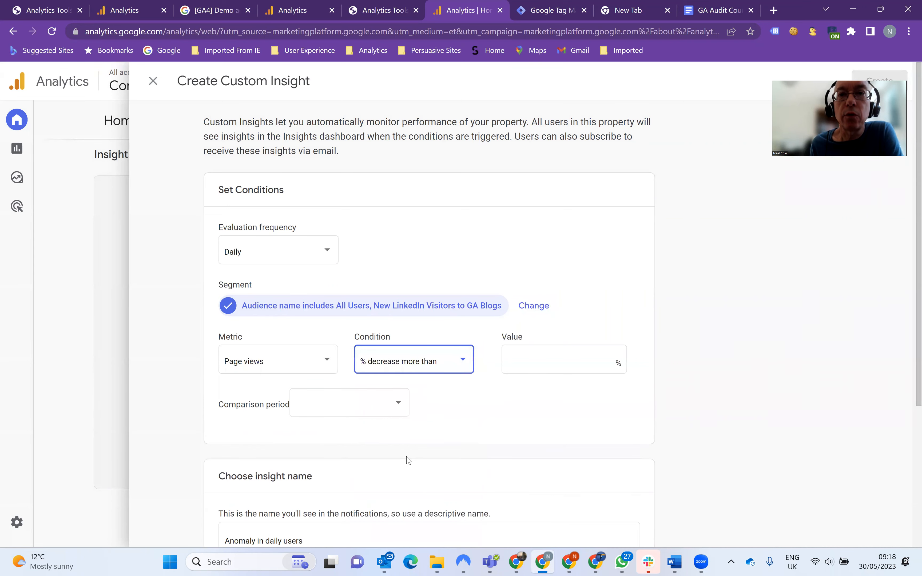
pyautogui.click(515, 360)
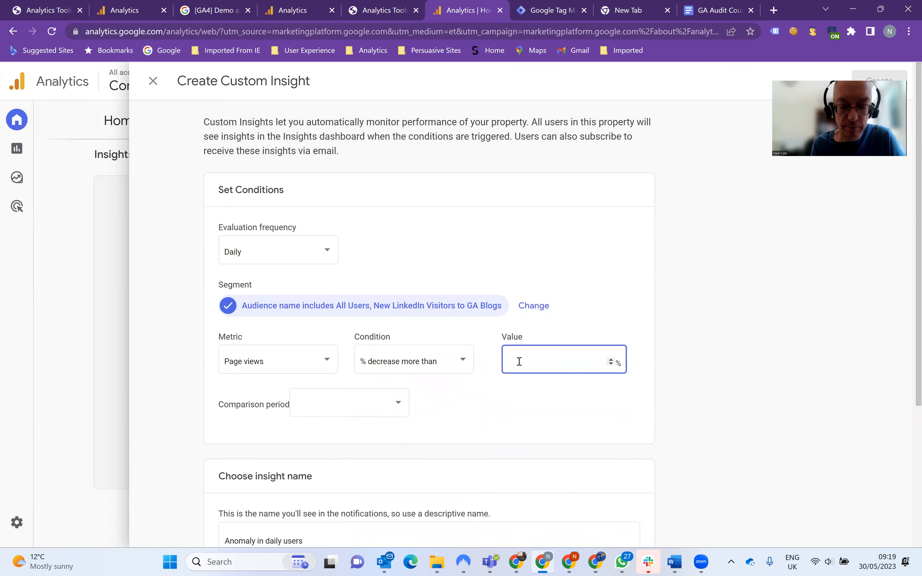
pyautogui.write('50')
pyautogui.click(398, 407)
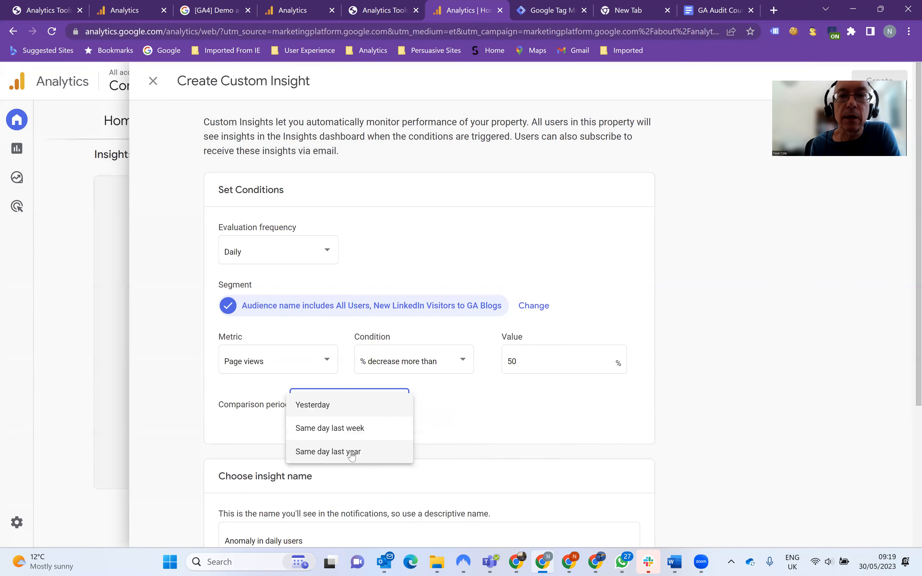
pyautogui.click(340, 408)
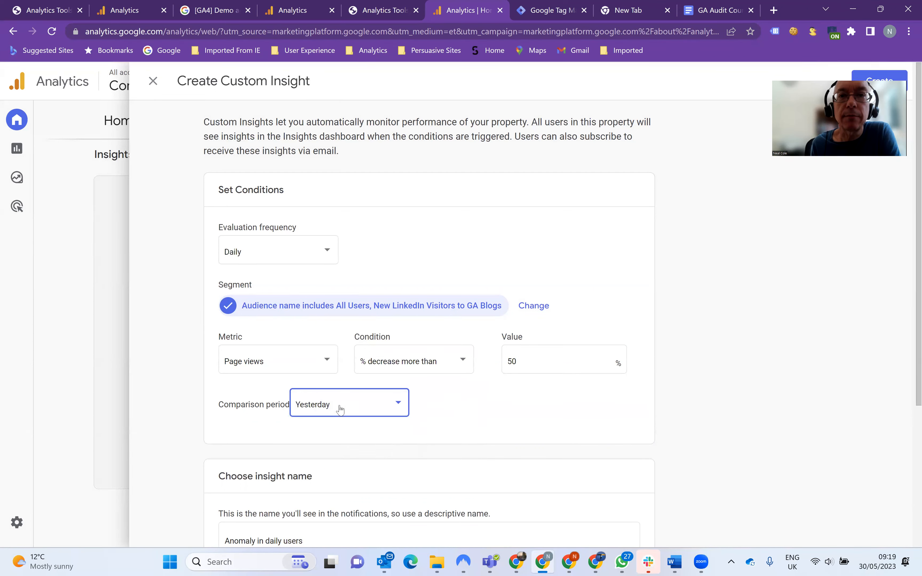
# Rename the insight as "Fall by 50% of in daily users to GA blogs"
pyautogui.scroll(-5, 439, 384)
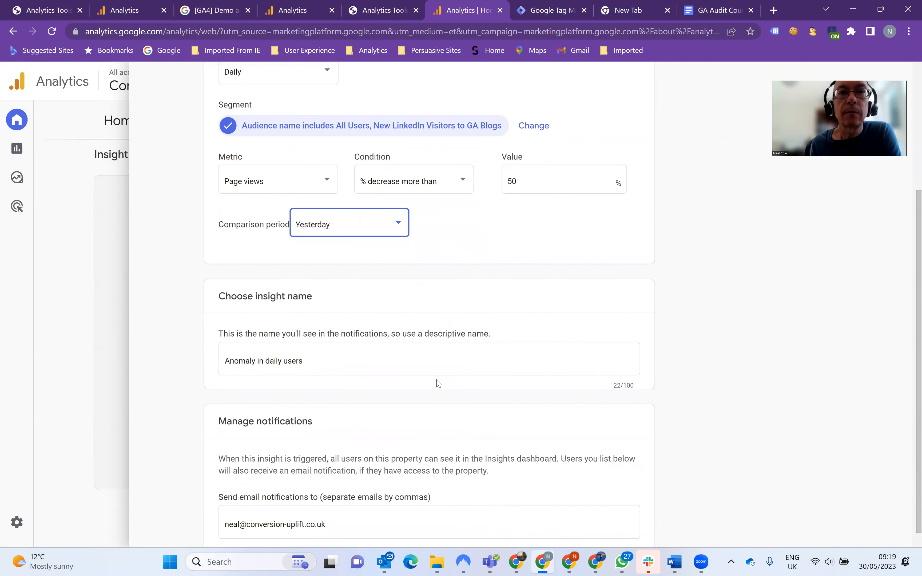
pyautogui.click(430, 357)
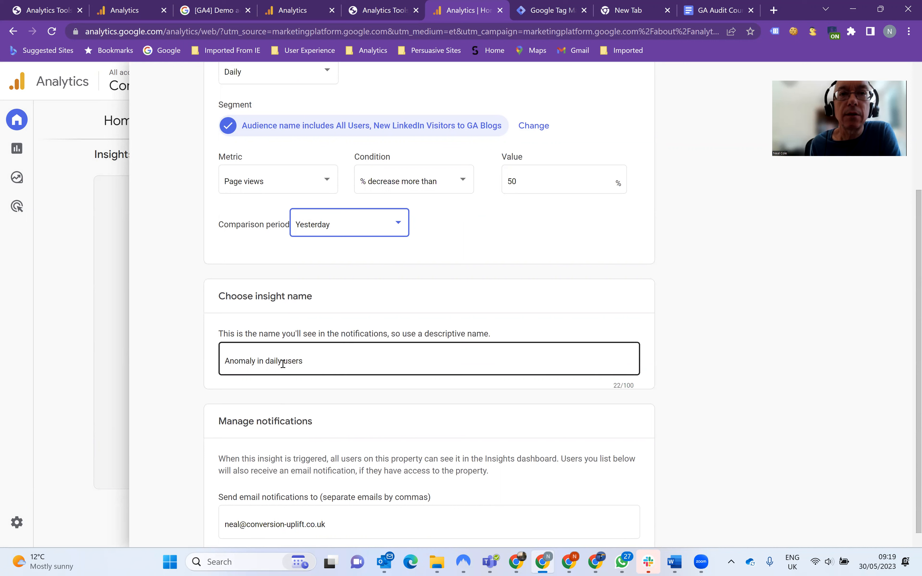
pyautogui.click(257, 360)
pyautogui.press('BackSpace')
pyautogui.press('BackSpace')
pyautogui.press('BackSpace')
pyautogui.press('BackSpace')
pyautogui.press('BackSpace')
pyautogui.press('BackSpace')
pyautogui.press('BackSpace')
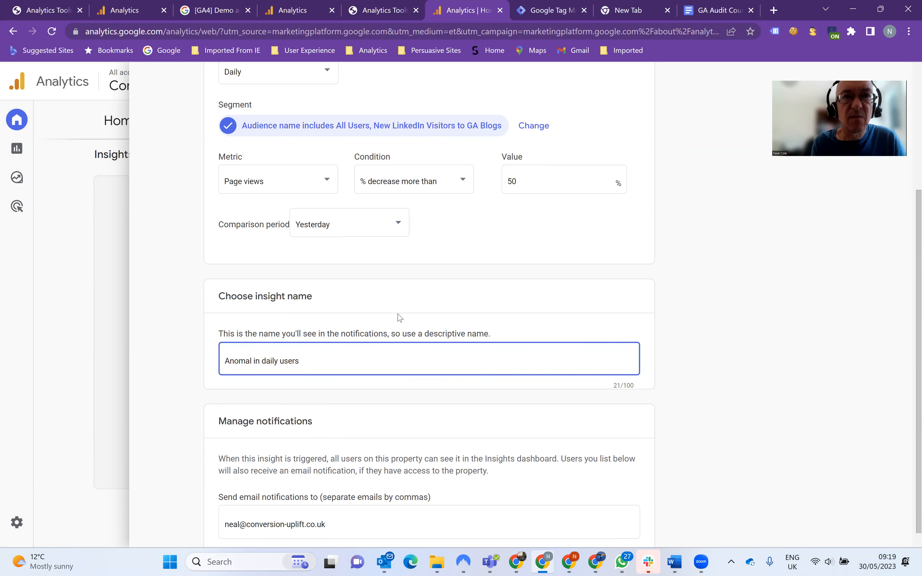
pyautogui.write('Falll')
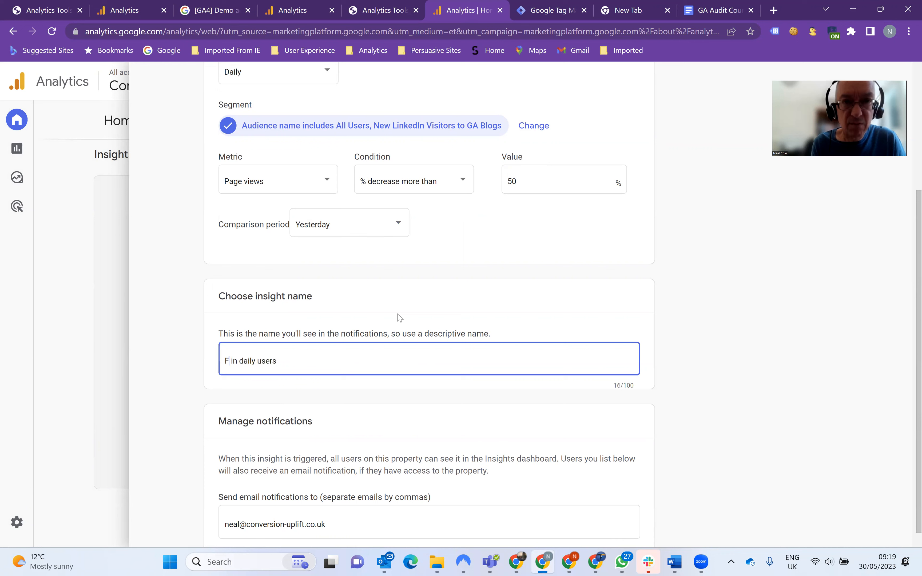
pyautogui.press('BackSpace')
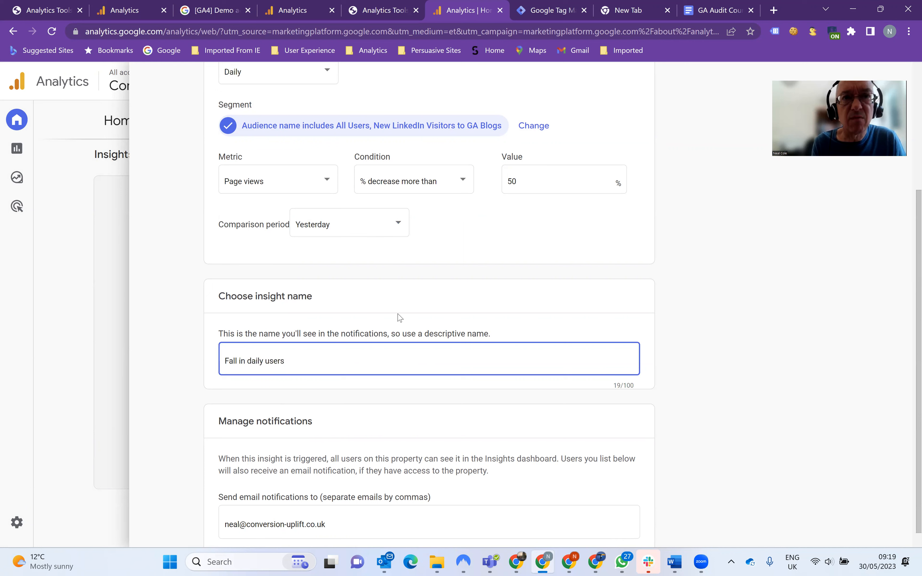
pyautogui.write('by ')
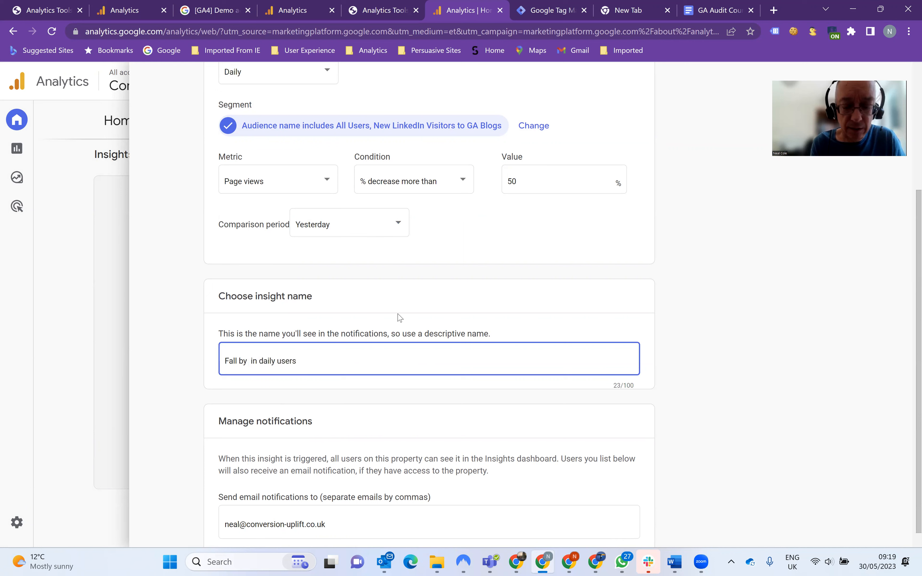
pyautogui.write('50% ')
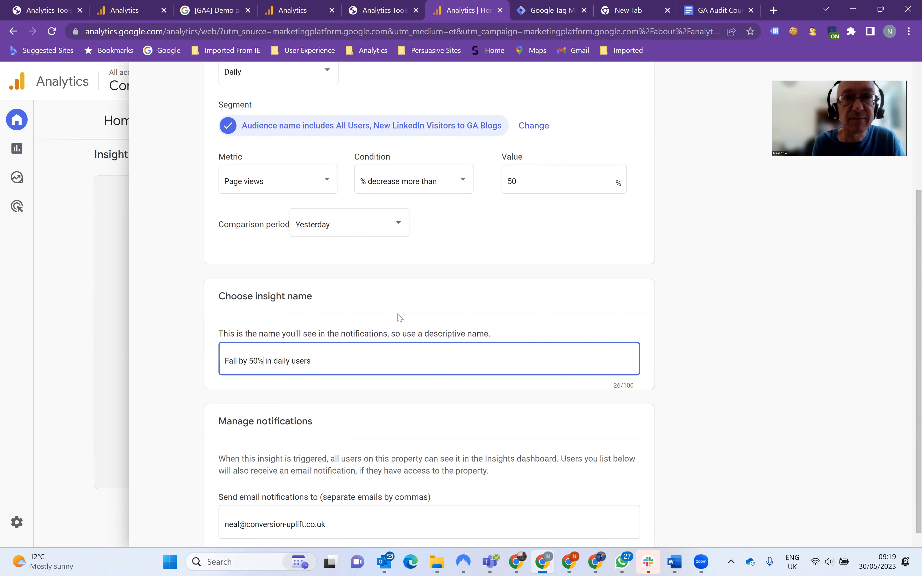
pyautogui.write('of')
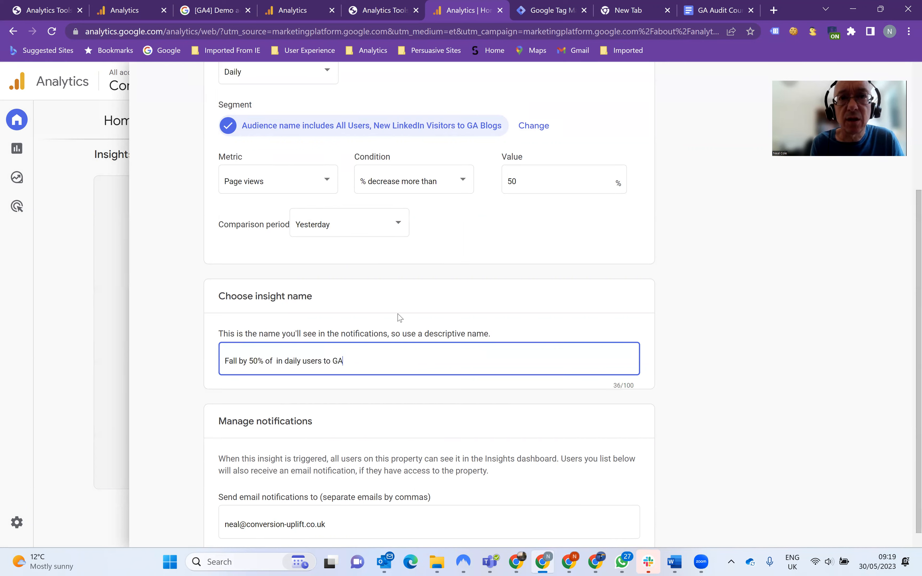
pyautogui.write('blogs')
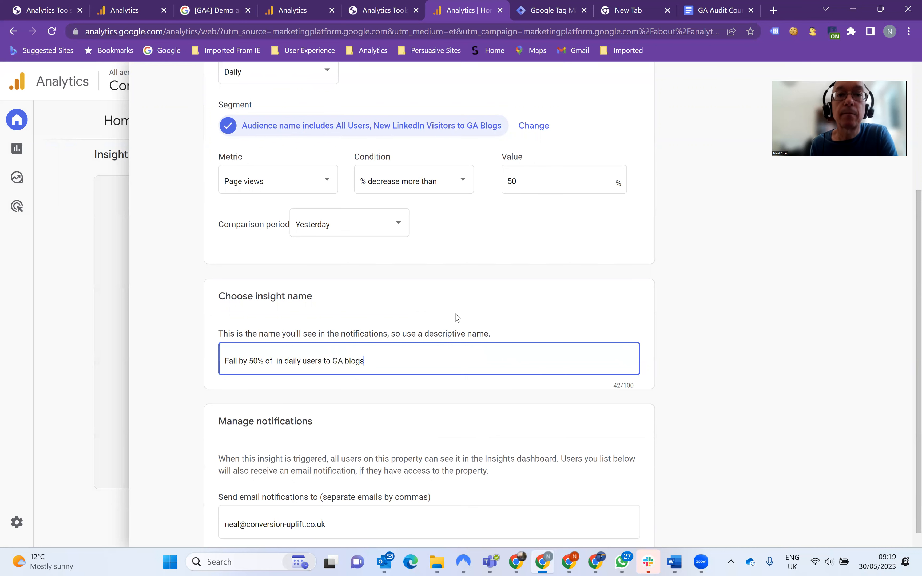
# Check the notification recipient and the conditions of the page views insight, and create it
pyautogui.scroll(-1, 457, 362)
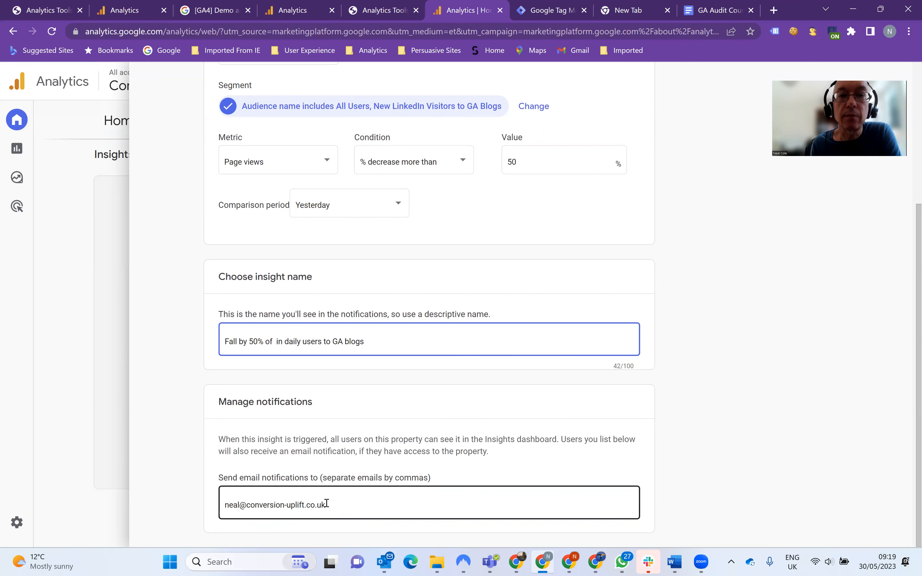
pyautogui.scroll(5, 360, 480)
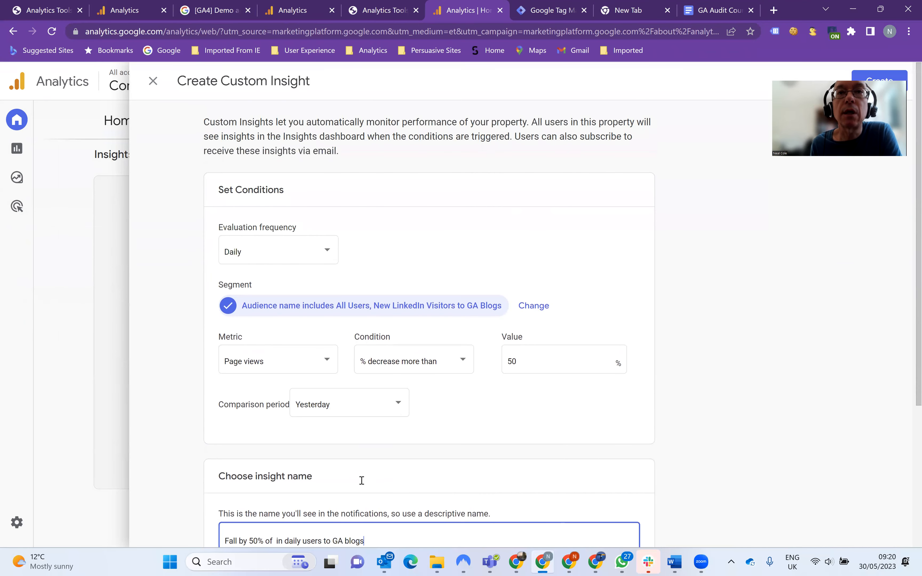
pyautogui.scroll(-4, 363, 486)
pyautogui.scroll(4, 745, 226)
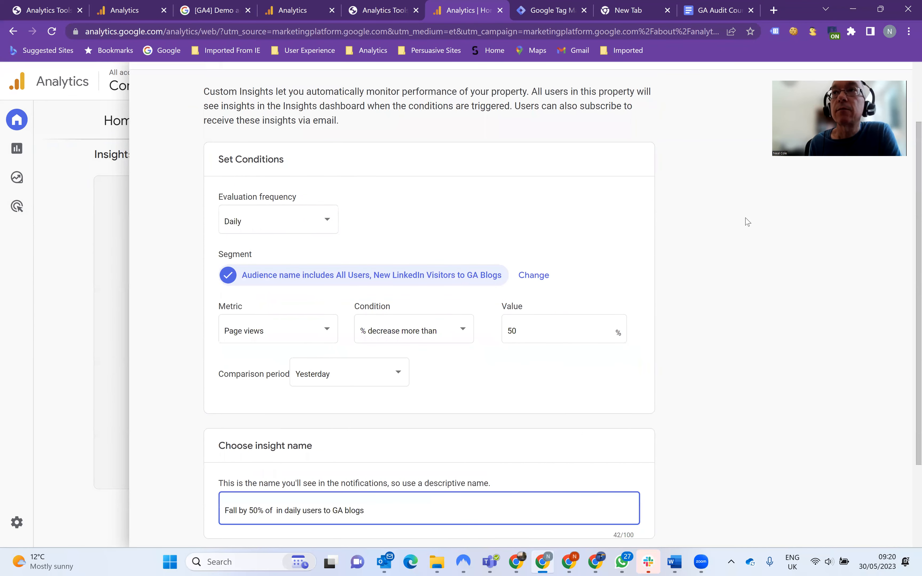
pyautogui.click(831, 167)
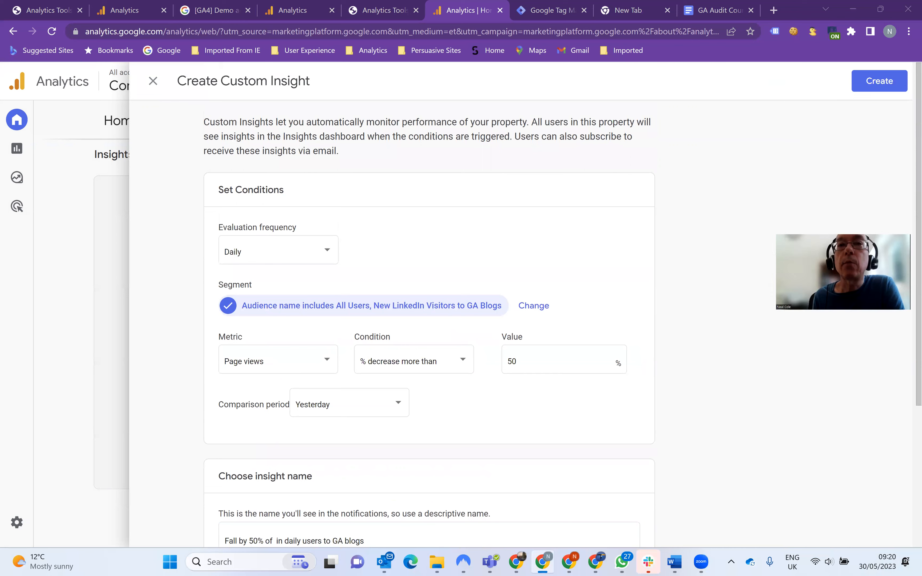
pyautogui.click(880, 81)
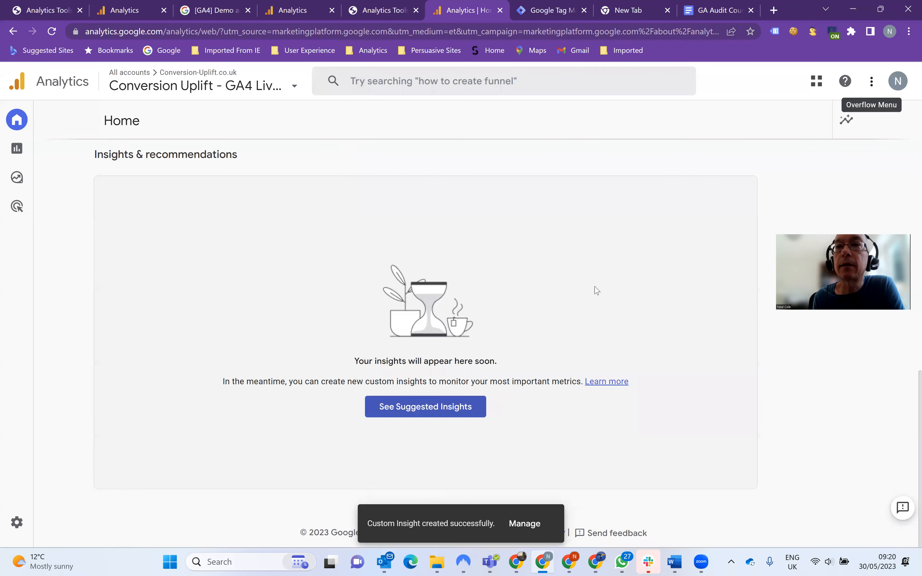
# Start another custom insight from scratch and set its metric to 30-day total users
pyautogui.click(421, 407)
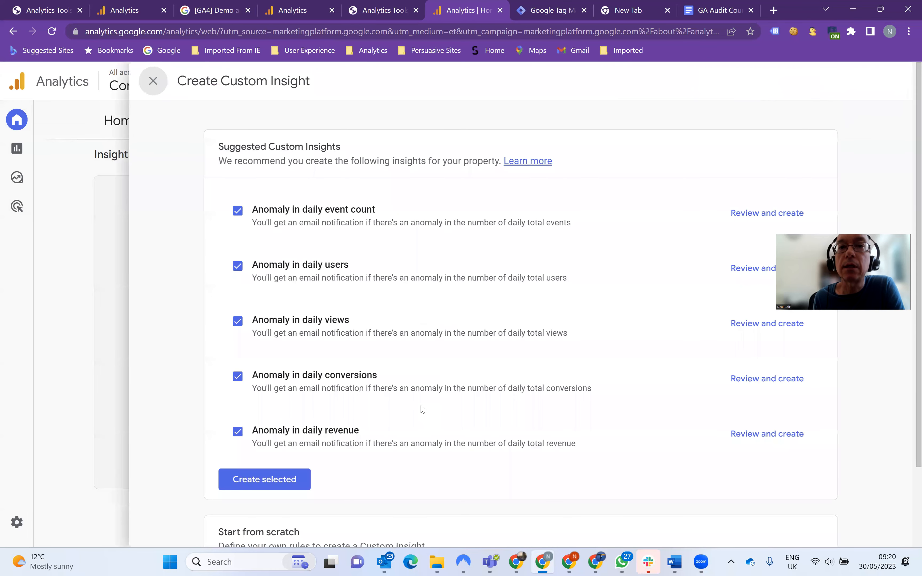
pyautogui.scroll(-3, 425, 411)
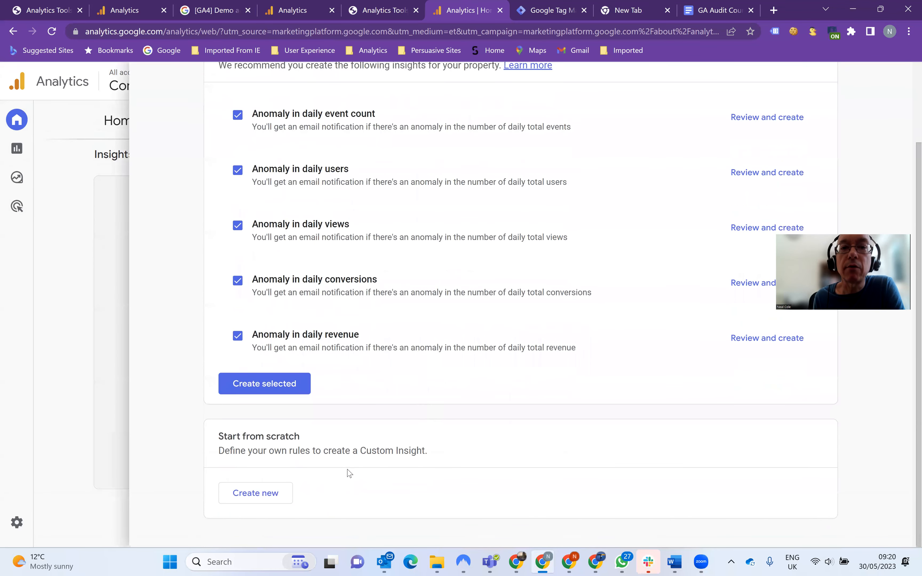
pyautogui.click(258, 498)
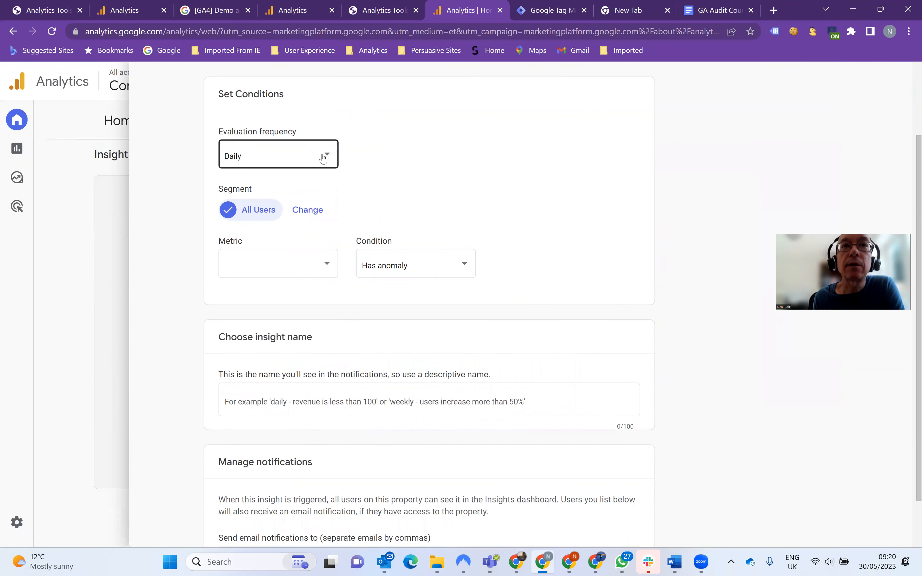
pyautogui.click(330, 269)
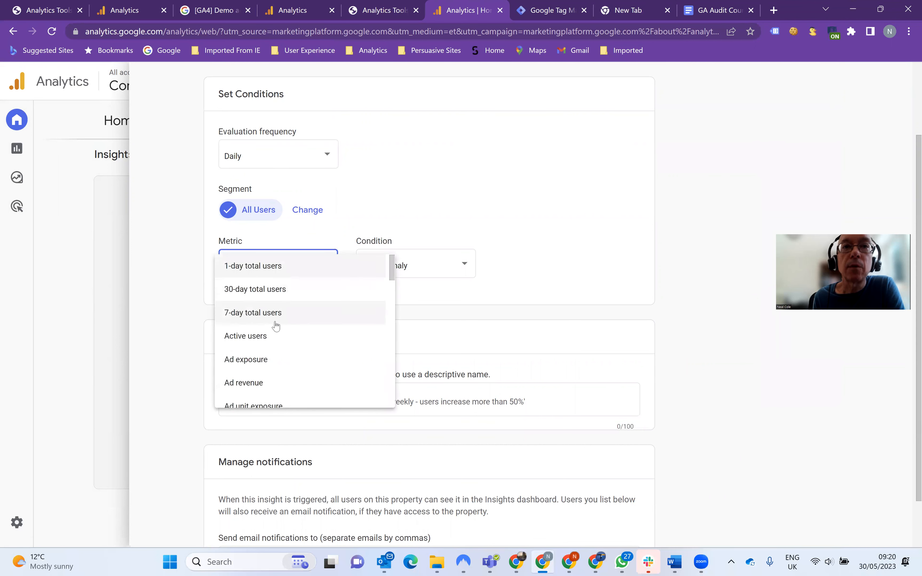
pyautogui.click(276, 294)
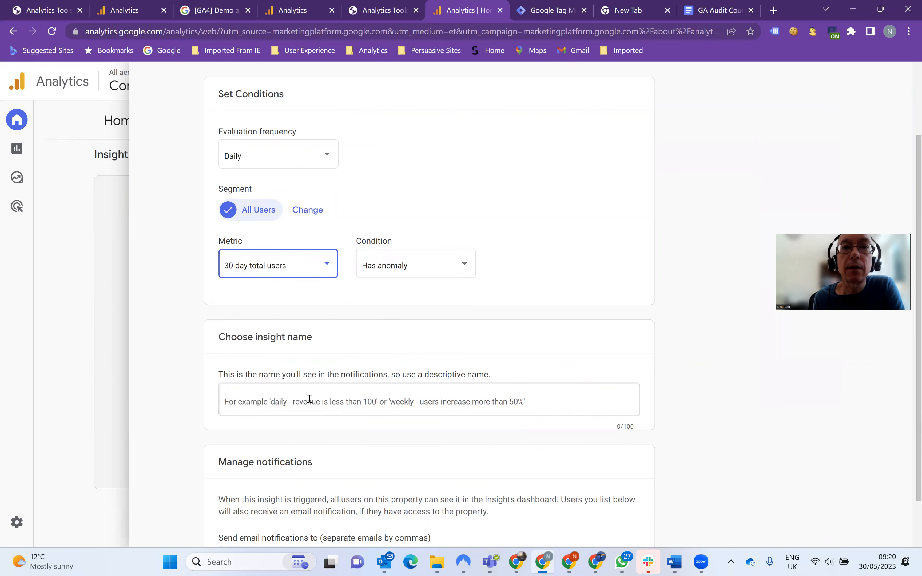
pyautogui.scroll(-2, 281, 402)
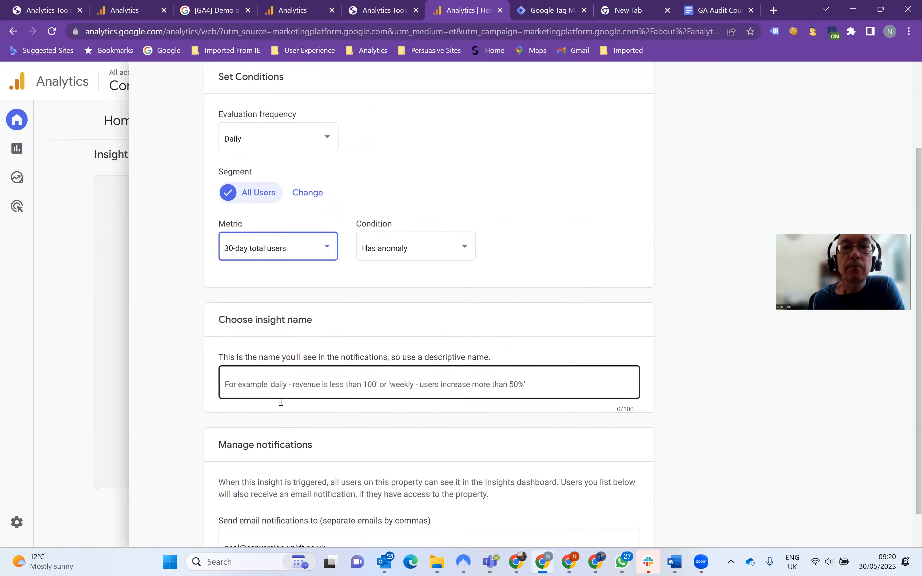
pyautogui.scroll(3, 281, 402)
pyautogui.scroll(-3, 281, 402)
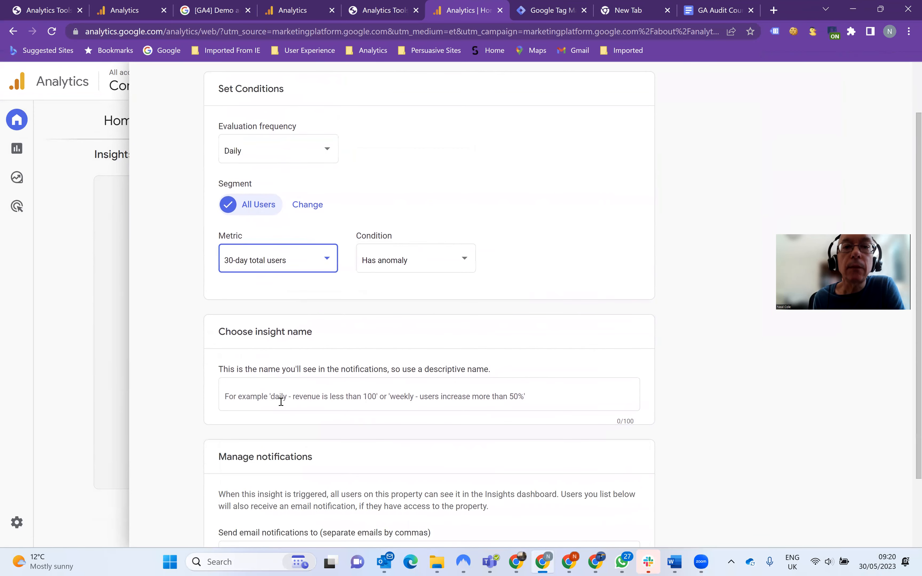
pyautogui.scroll(4, 307, 371)
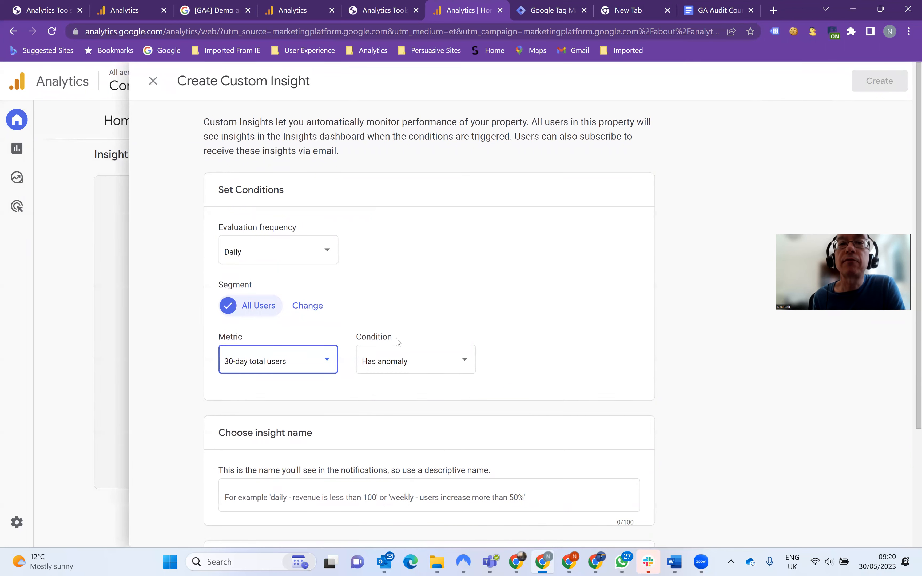